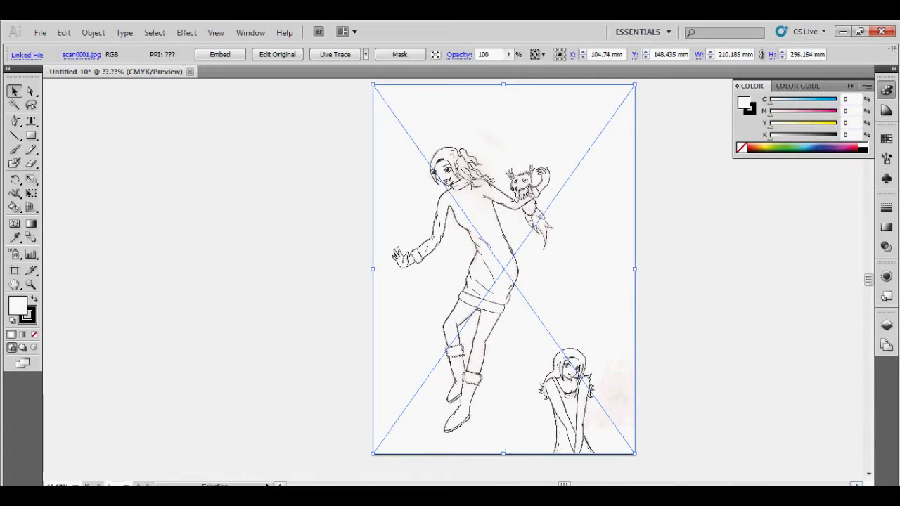
# Scroll and zoom to frame the girl's face and the furry creature in close-up
pyautogui.hscroll(1, 504, 267)
pyautogui.hscroll(2, 503, 267)
pyautogui.hscroll(1, 504, 267)
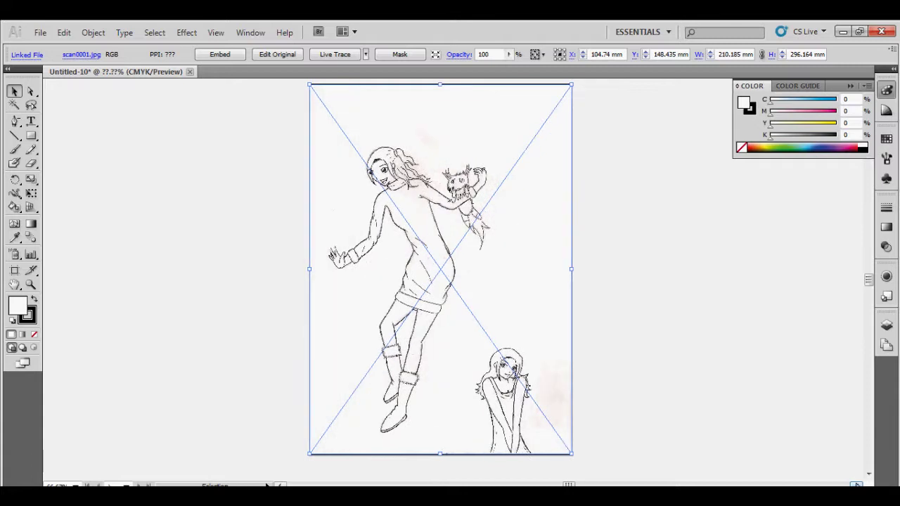
pyautogui.hscroll(1, 433, 269)
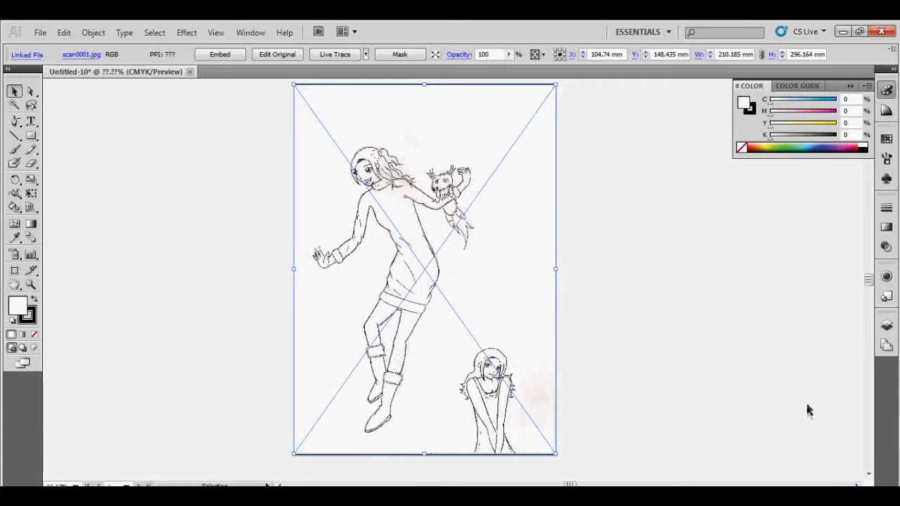
pyautogui.scroll(1, 812, 405)
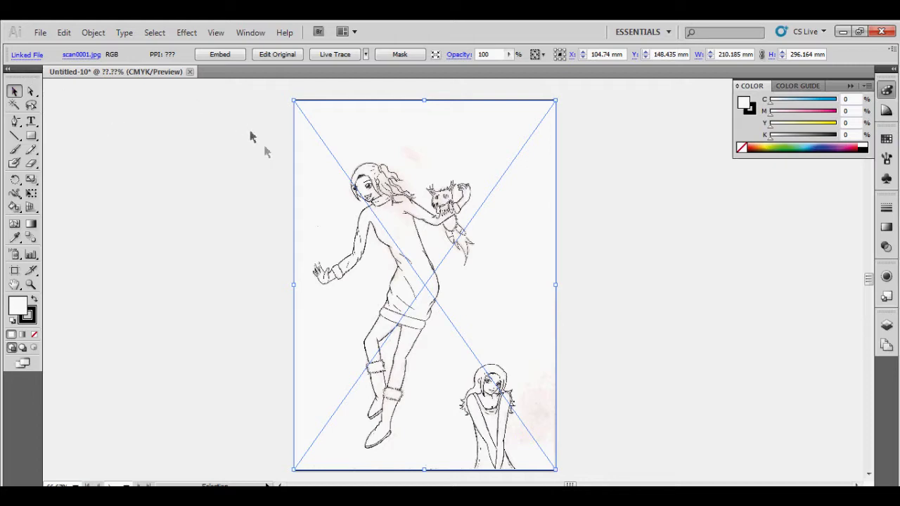
pyautogui.scroll(3, 314, 194)
pyautogui.scroll(1, 313, 192)
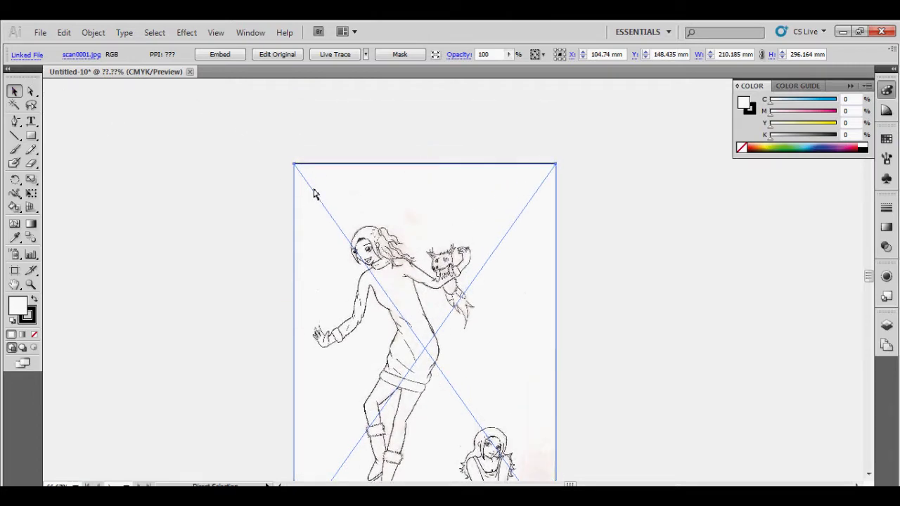
pyautogui.hotkey('ctrl', '+')
pyautogui.hotkey('ctrl', '+')
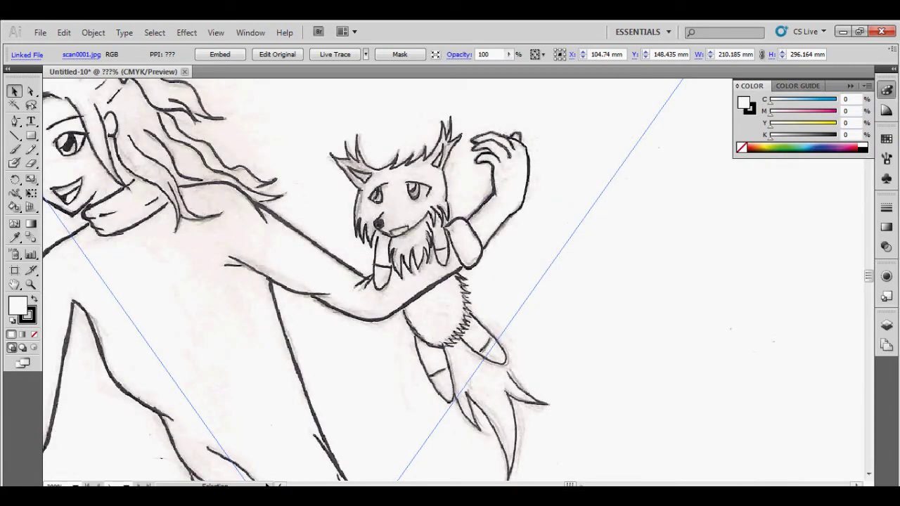
pyautogui.hscroll(-2, 502, 411)
pyautogui.hscroll(-2, 503, 411)
pyautogui.hscroll(-2, 502, 411)
pyautogui.scroll(1, 503, 411)
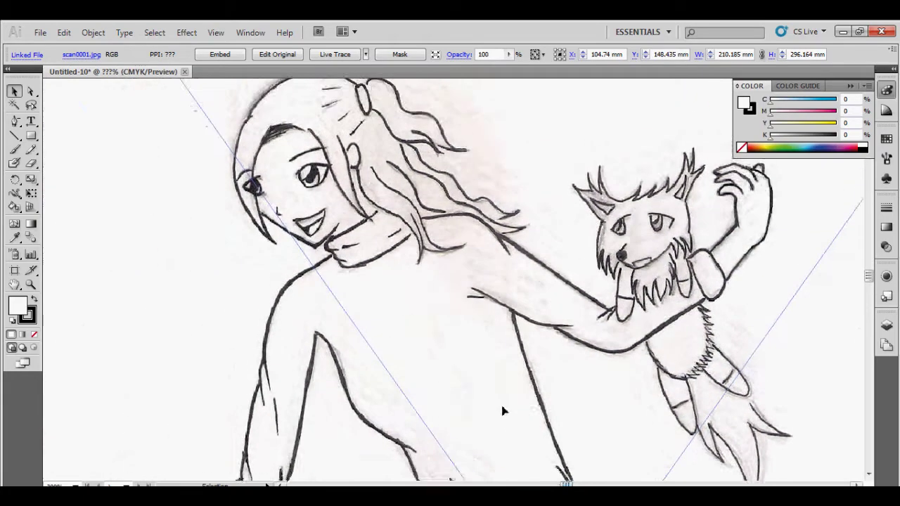
pyautogui.hotkey('ctrl', '-')
pyautogui.hotkey('ctrl', '+')
pyautogui.hotkey('ctrl', '+')
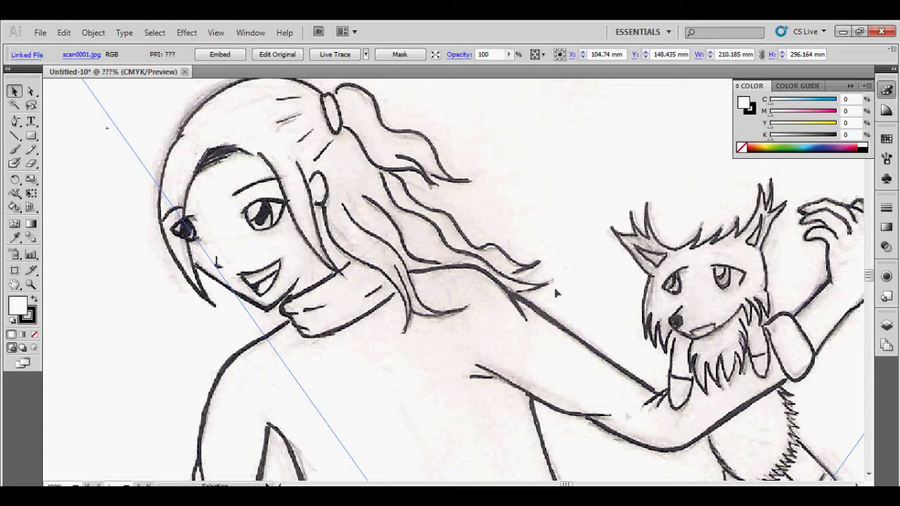
# Live Trace the scanned sketch with default settings, accepting the slow-tracing warning
pyautogui.click(342, 56)
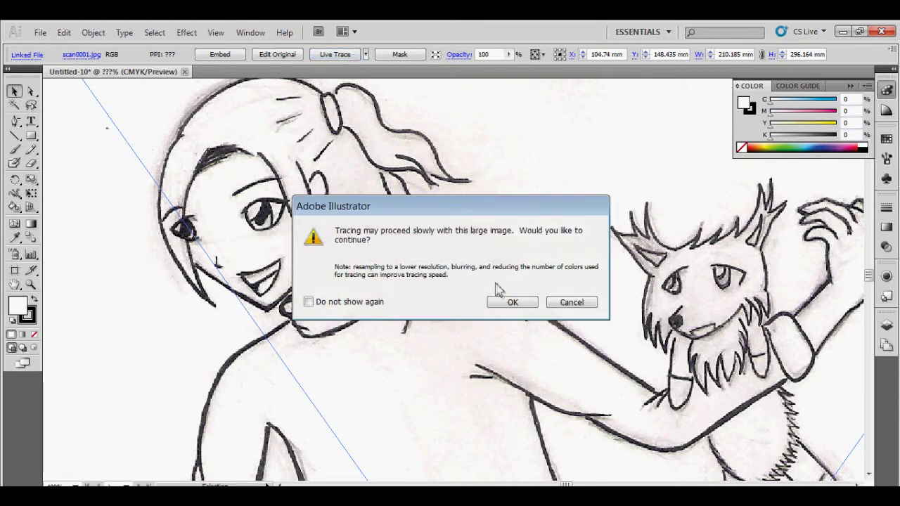
pyautogui.click(510, 303)
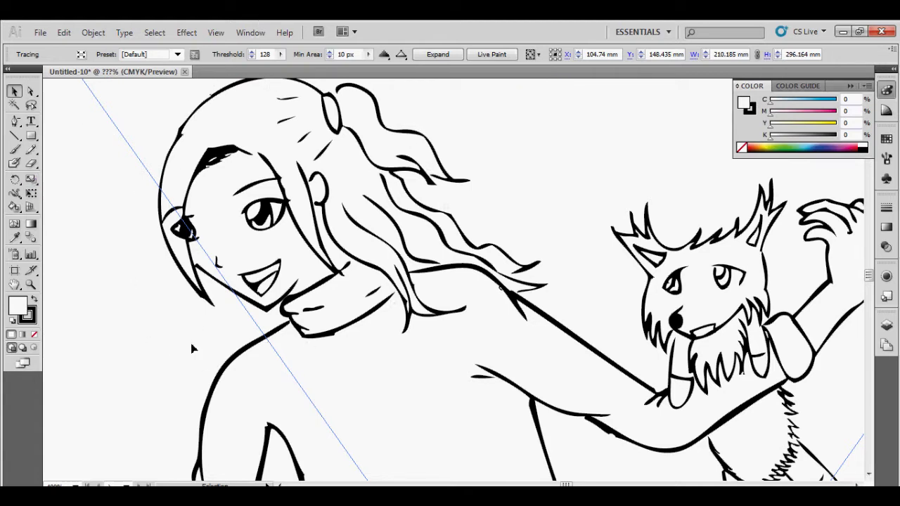
# Convert the traced girl-and-creature artwork into a Live Paint group
pyautogui.click(69, 35)
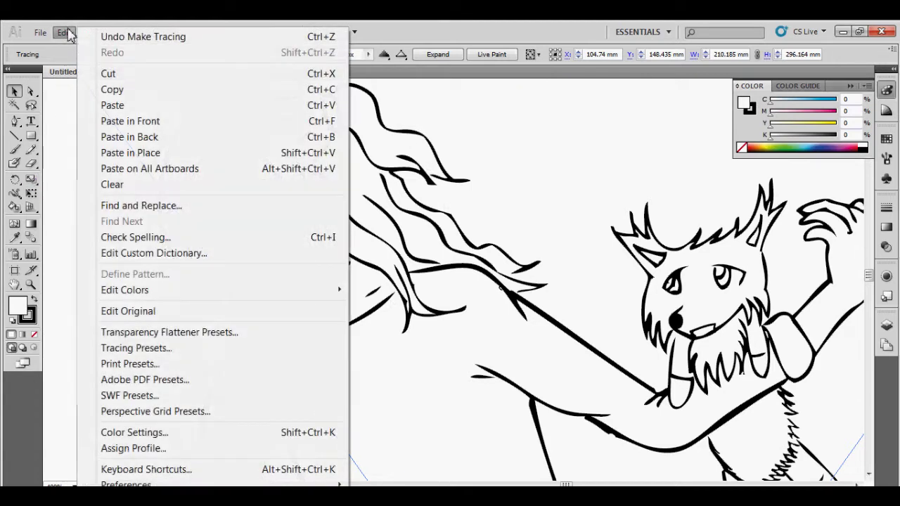
pyautogui.click(69, 35)
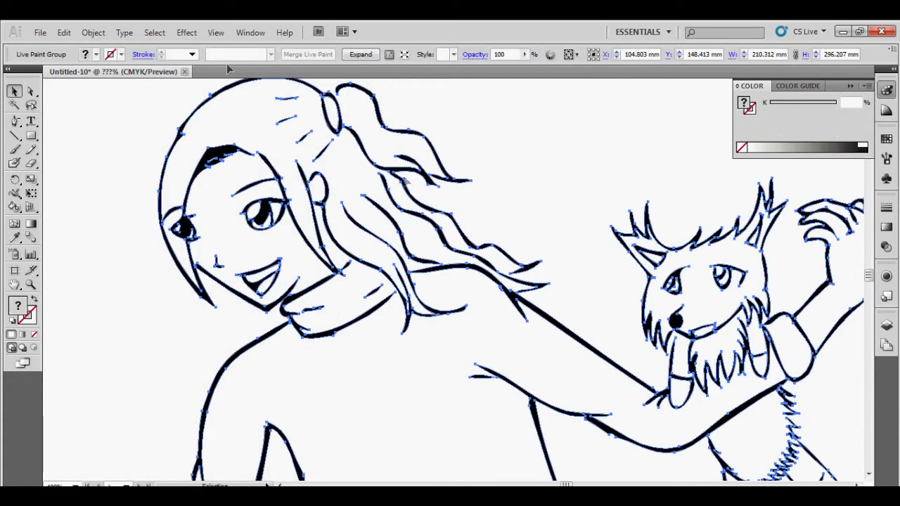
pyautogui.click(65, 33)
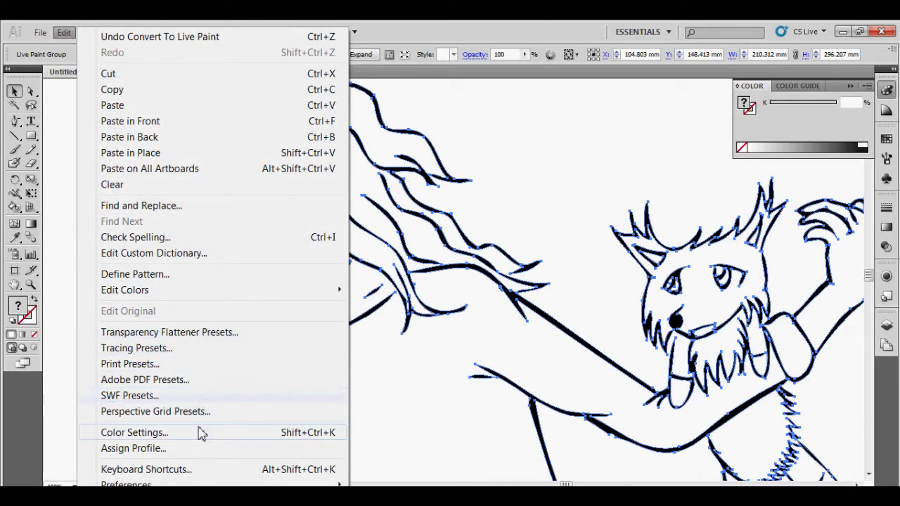
pyautogui.click(94, 33)
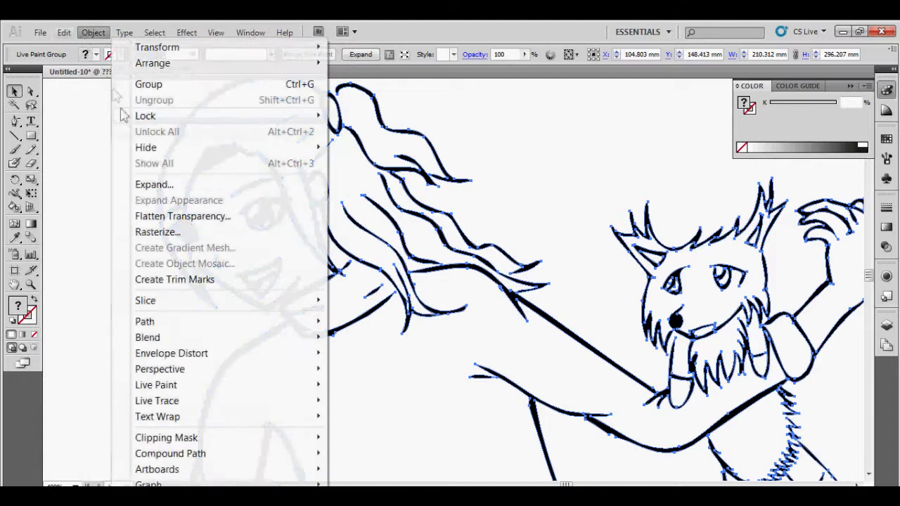
pyautogui.moveTo(156, 385)
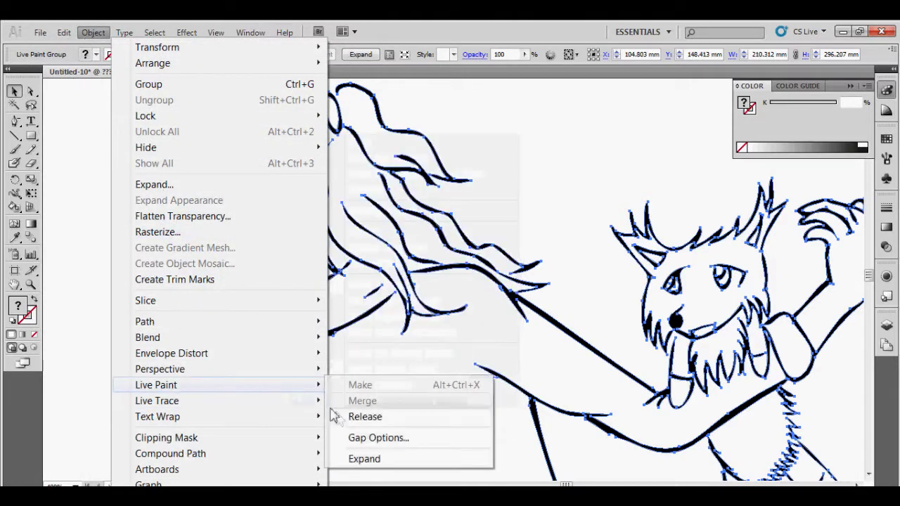
# Enable Gap Detection in the Live Paint Gap Options
pyautogui.click(365, 439)
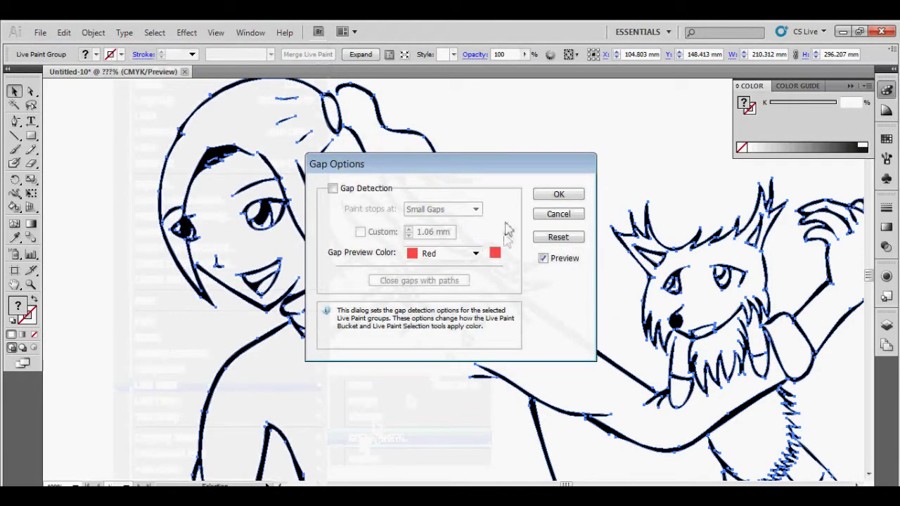
pyautogui.click(343, 192)
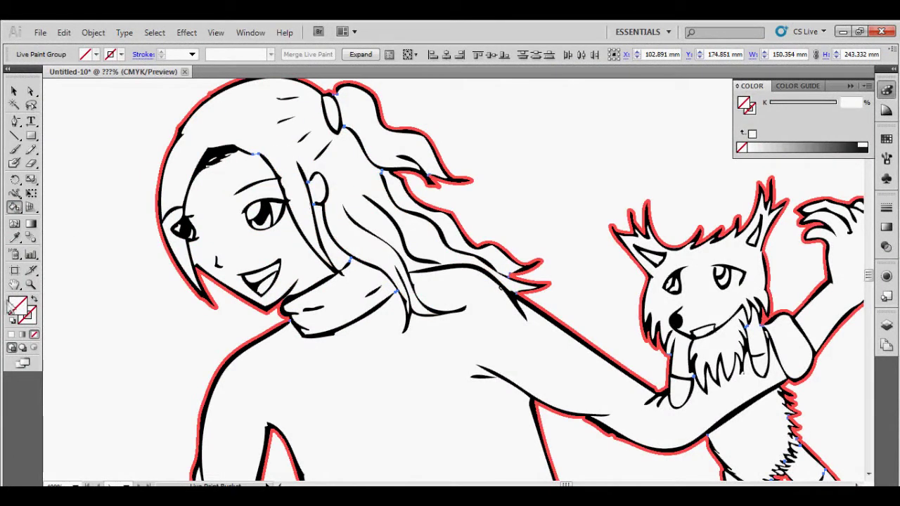
# Set the fill colour to teal cyan C62 M0 Y26 K0
pyautogui.doubleClick(19, 305)
pyautogui.click(435, 203)
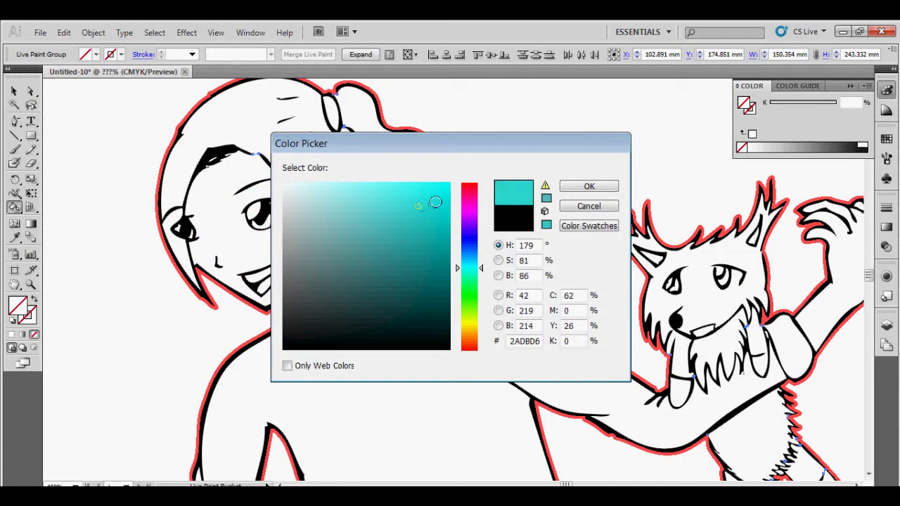
pyautogui.click(583, 186)
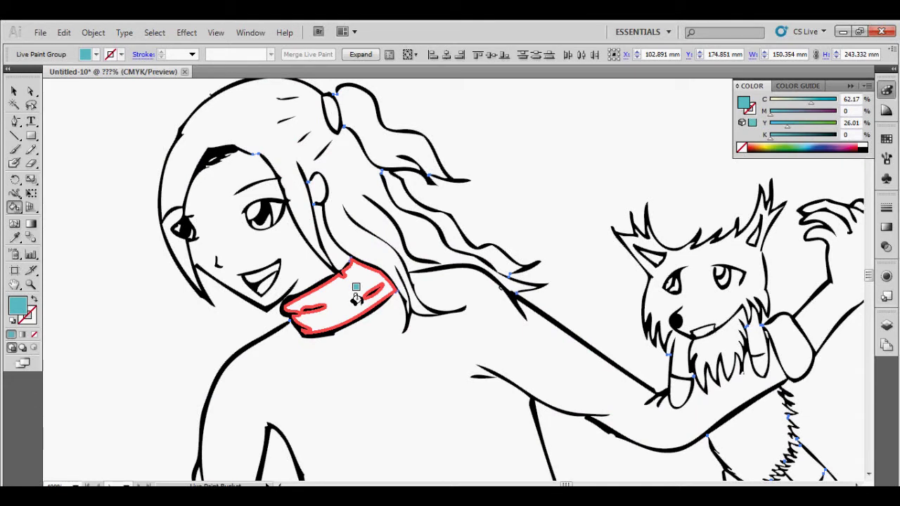
# Live Paint the girl's sweater dress body with the teal fill
pyautogui.scroll(-2, 356, 299)
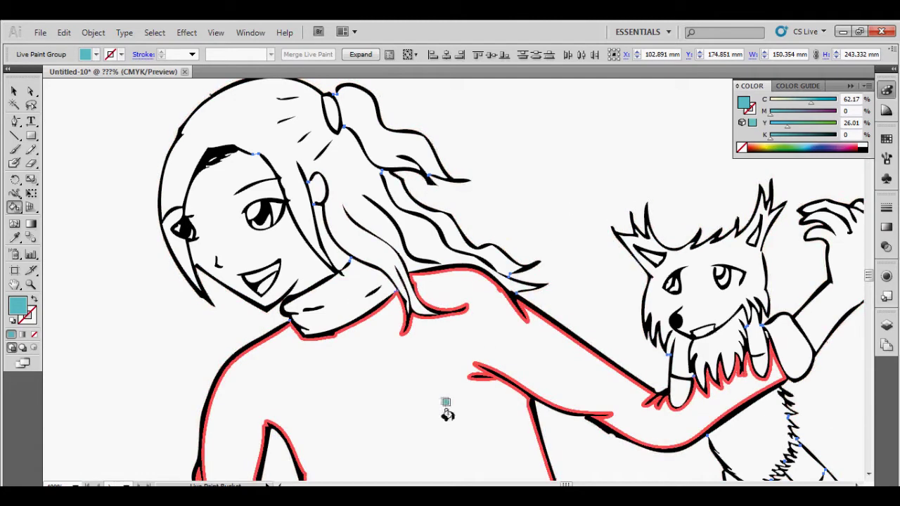
pyautogui.scroll(-2, 452, 416)
pyautogui.scroll(-2, 457, 408)
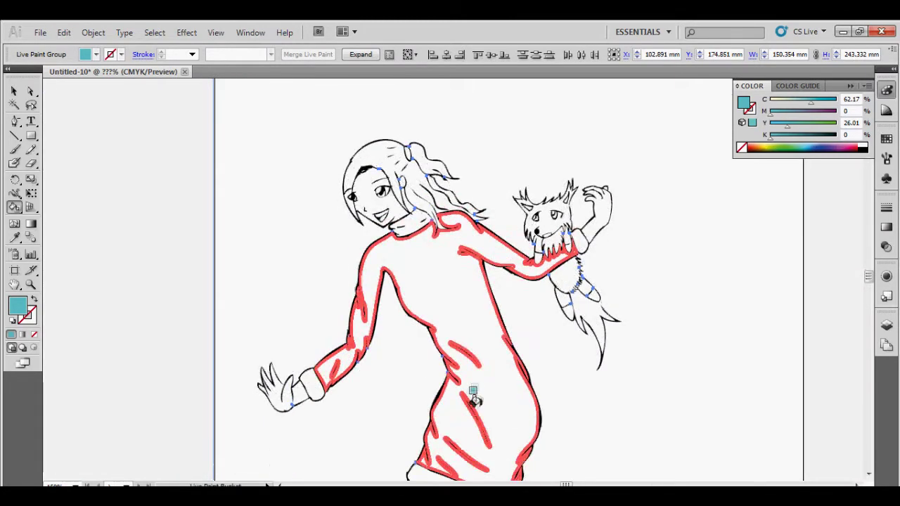
pyautogui.scroll(-1, 485, 383)
pyautogui.scroll(-1, 499, 373)
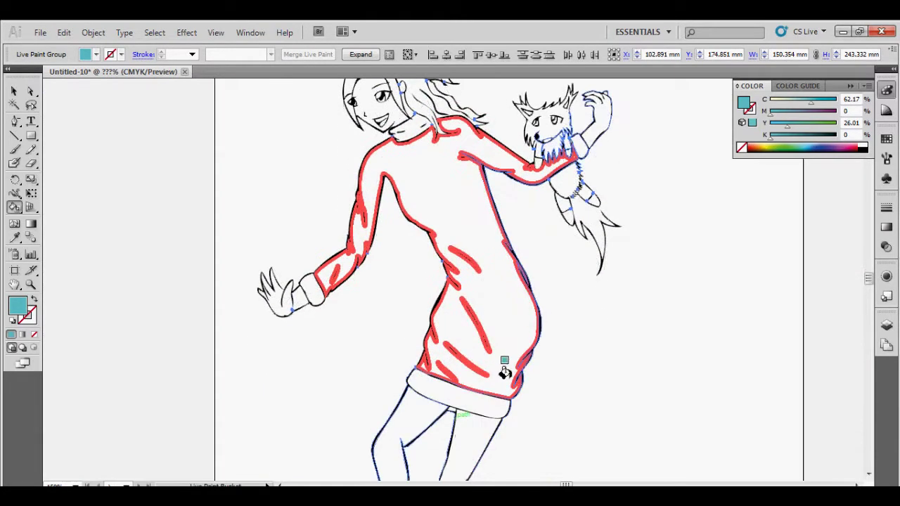
pyautogui.click(476, 225)
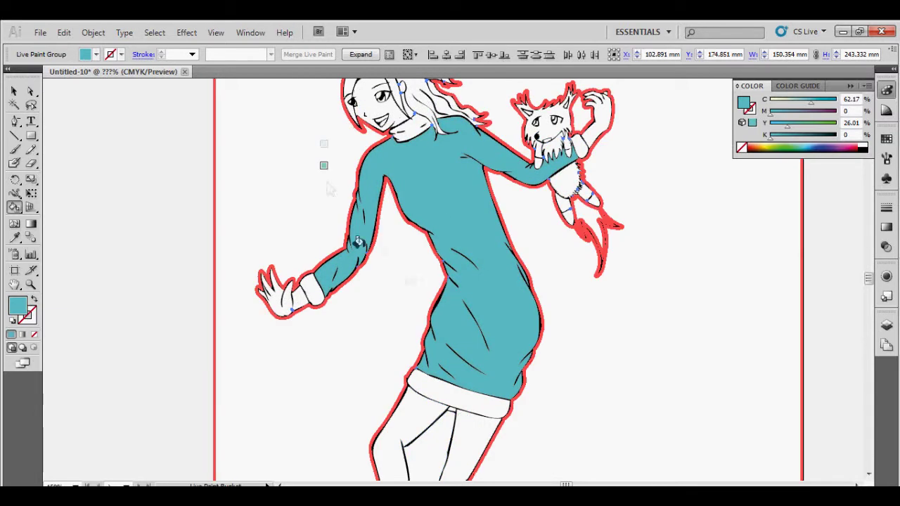
# Set the fill colour to a darker teal
pyautogui.doubleClick(19, 308)
pyautogui.click(395, 263)
pyautogui.click(607, 184)
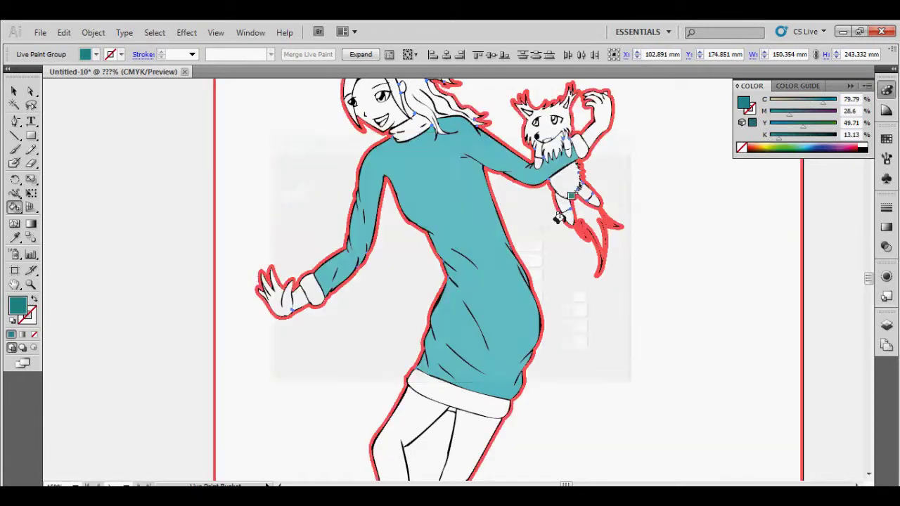
# Paint the left sleeve cuff and the sweater's hem band darker teal
pyautogui.click(313, 289)
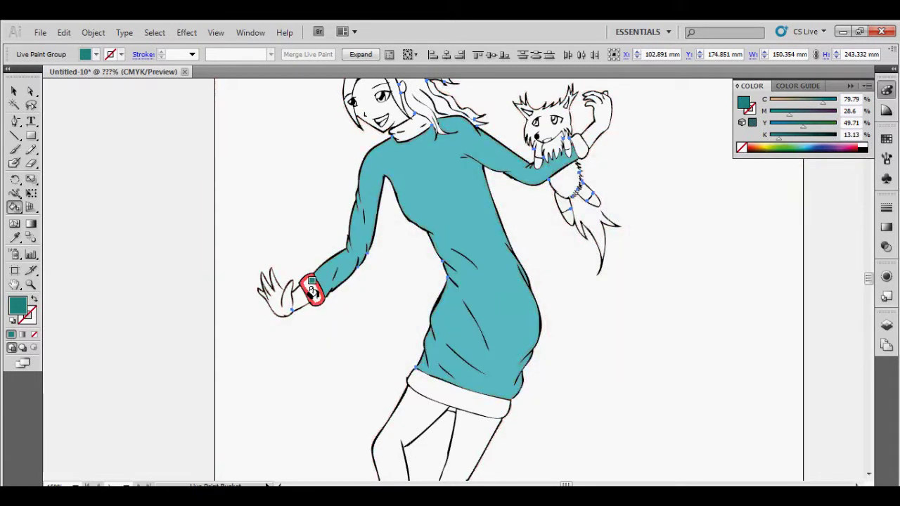
pyautogui.click(461, 398)
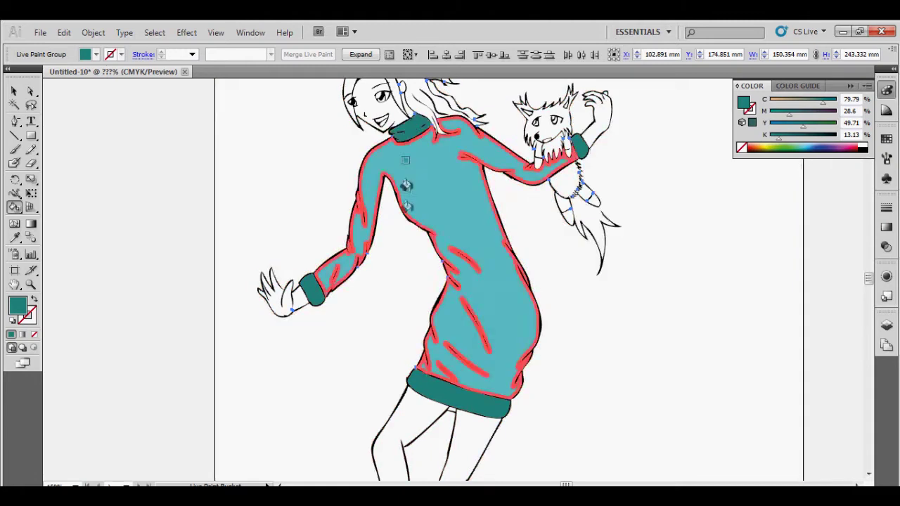
pyautogui.scroll(-2, 481, 301)
pyautogui.scroll(-2, 481, 301)
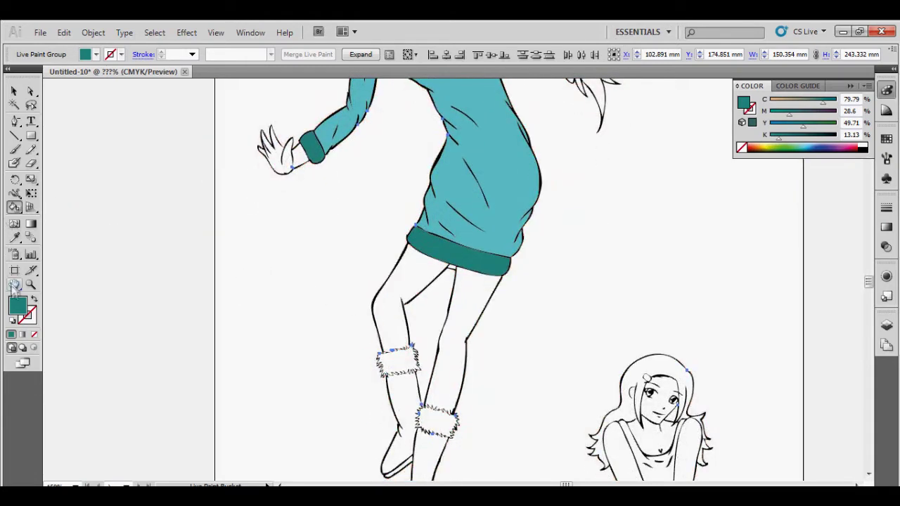
# Try a near-black fill on both legs, then undo both fills
pyautogui.doubleClick(26, 310)
pyautogui.moveTo(355, 312); pyautogui.dragTo(327, 311)
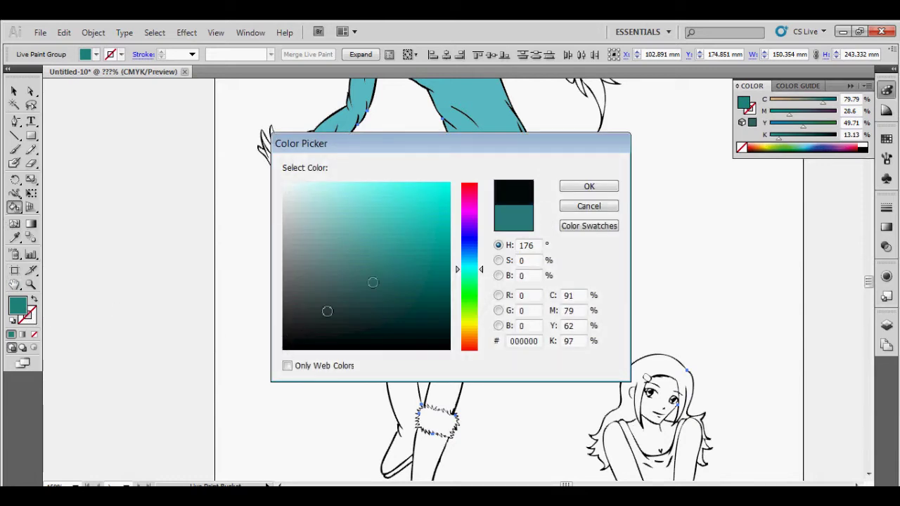
pyautogui.click(587, 187)
pyautogui.click(406, 285)
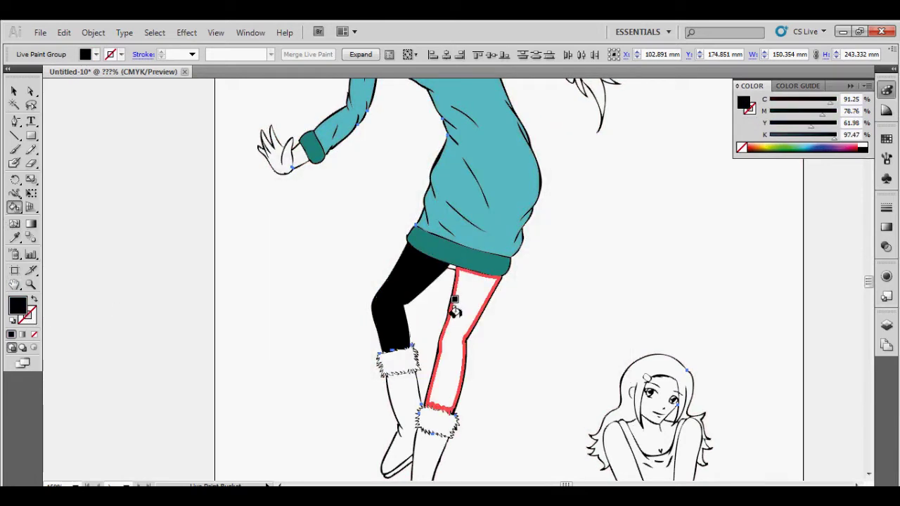
pyautogui.click(453, 309)
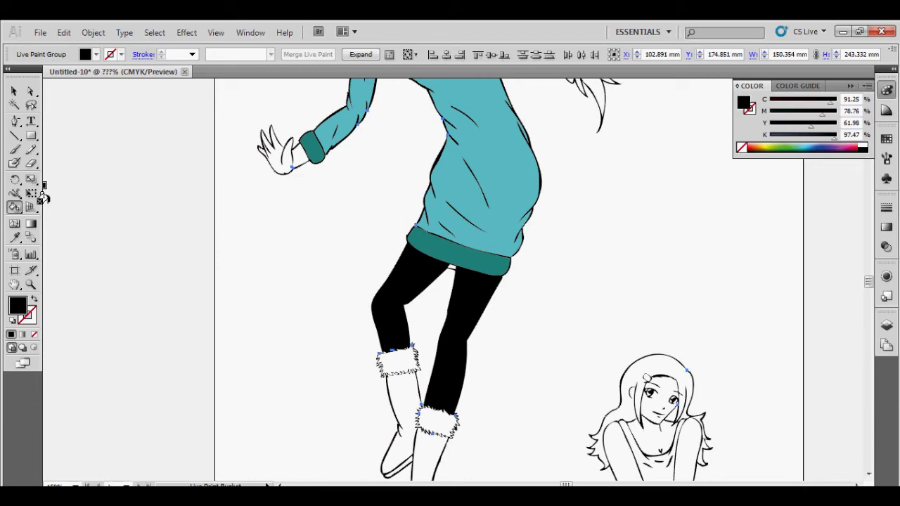
pyautogui.hotkey('ctrl', 'z')
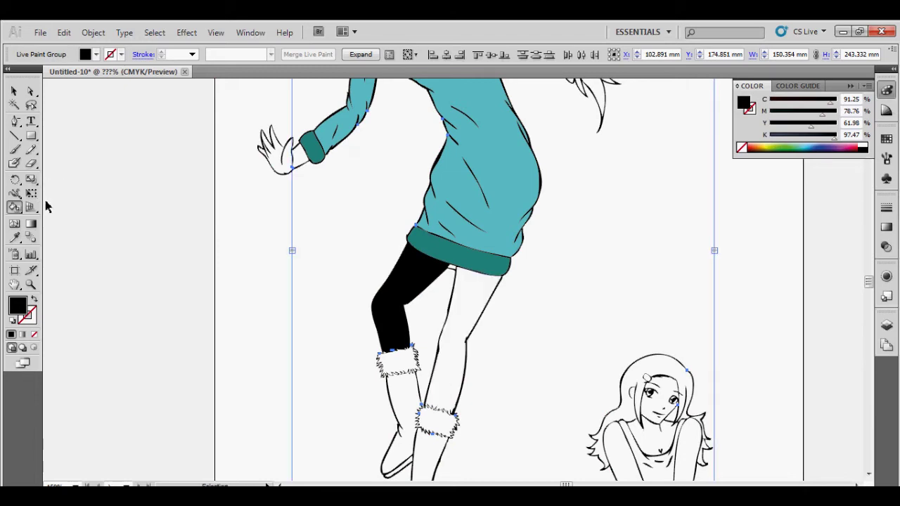
pyautogui.hotkey('ctrl', 'z')
# Fill both legs with dark grey instead of black
pyautogui.doubleClick(18, 305)
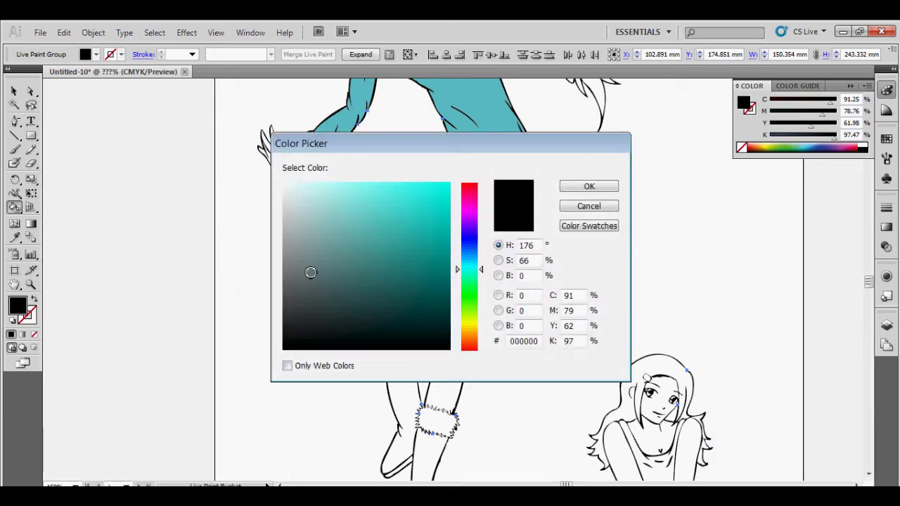
pyautogui.click(307, 284)
pyautogui.click(587, 187)
pyautogui.click(404, 288)
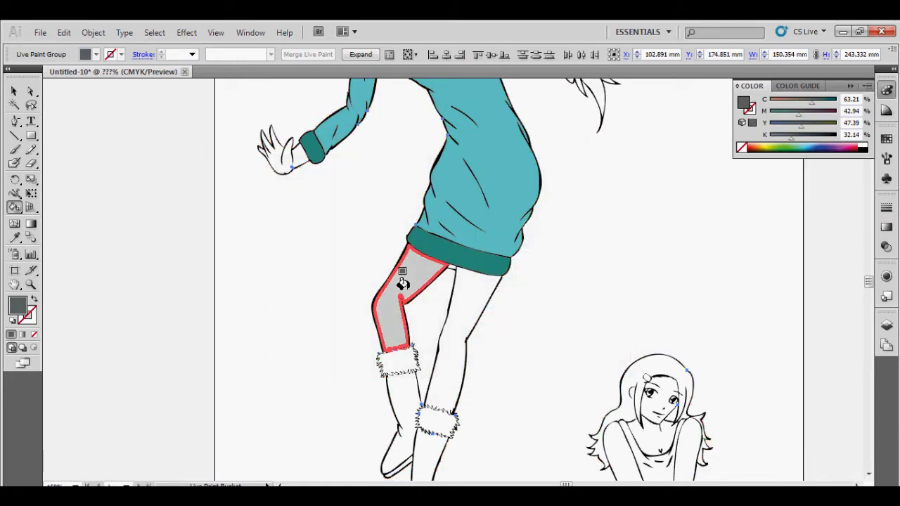
pyautogui.click(469, 317)
pyautogui.scroll(-3, 368, 325)
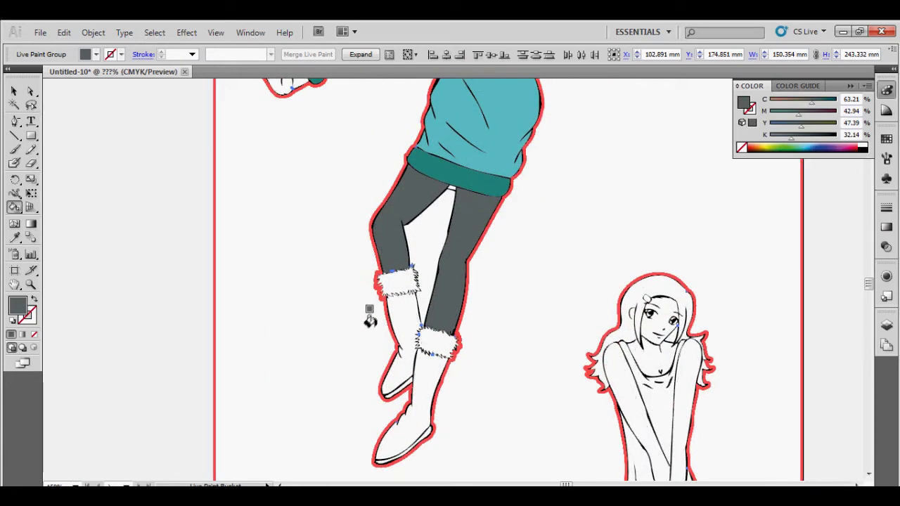
# Mix a golden olive fill colour in the Color Picker
pyautogui.doubleClick(18, 306)
pyautogui.click(405, 263)
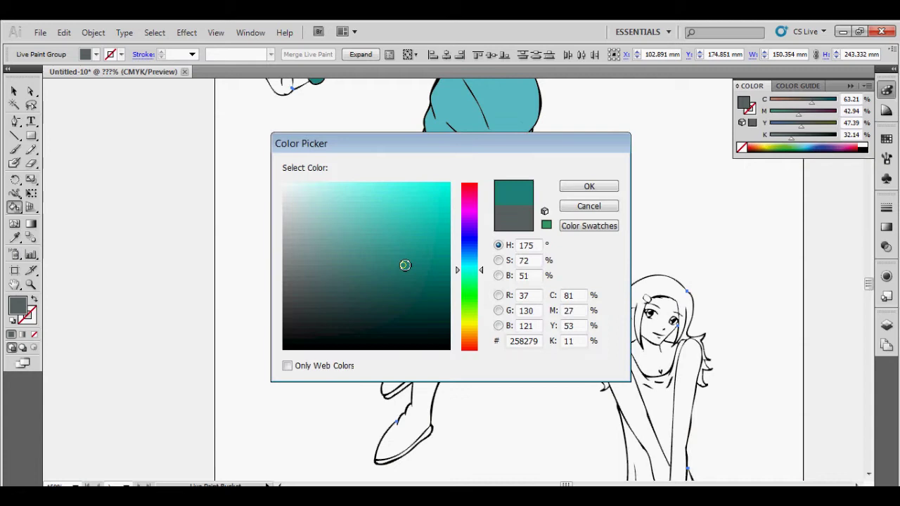
pyautogui.click(387, 222)
pyautogui.moveTo(398, 214); pyautogui.dragTo(399, 204)
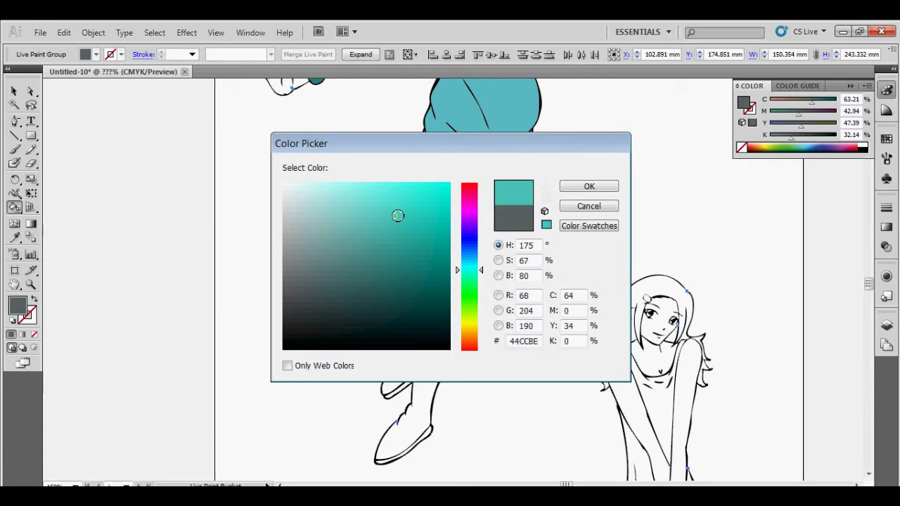
pyautogui.moveTo(474, 269); pyautogui.dragTo(476, 332)
pyautogui.moveTo(394, 233); pyautogui.dragTo(400, 227)
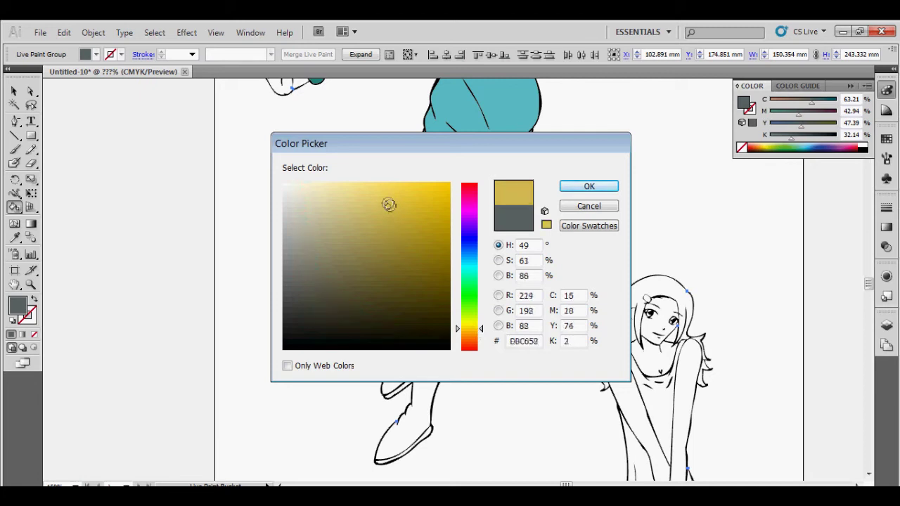
pyautogui.click(598, 185)
# Fill both of the girl's boots with the golden olive
pyautogui.click(422, 371)
pyautogui.click(397, 309)
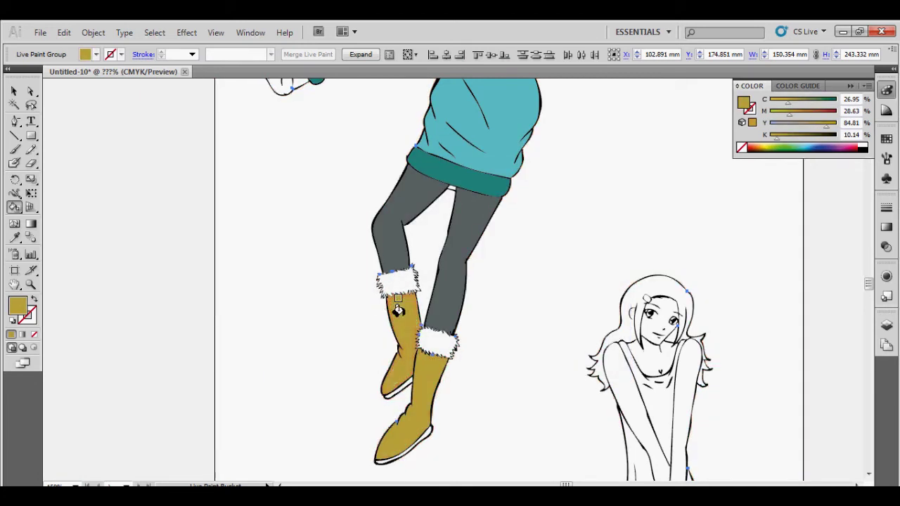
pyautogui.scroll(3, 281, 310)
pyautogui.scroll(2, 281, 295)
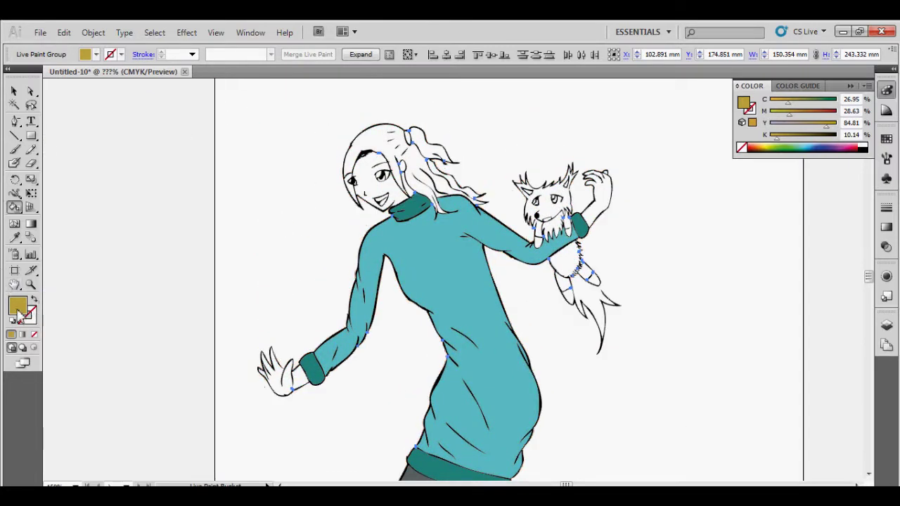
# Mix a warm brown fill colour in the Color Picker
pyautogui.doubleClick(19, 314)
pyautogui.click(422, 309)
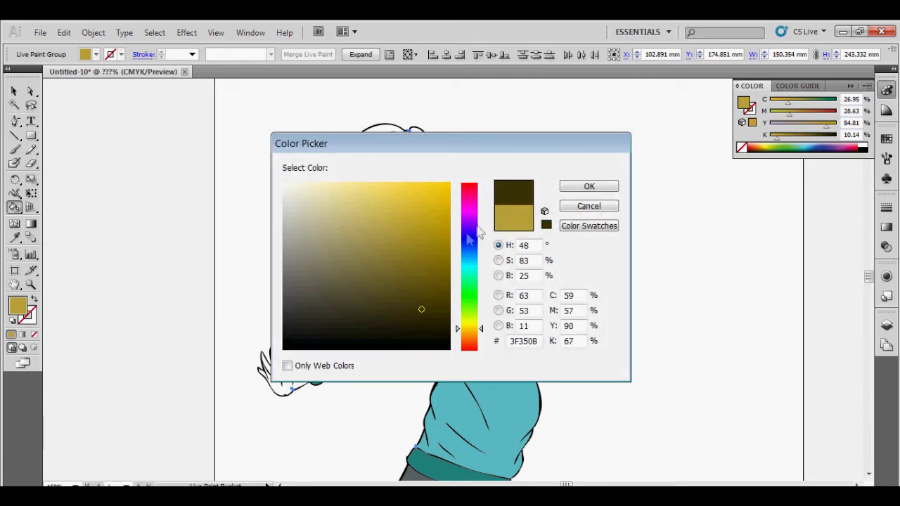
pyautogui.moveTo(399, 318); pyautogui.dragTo(375, 296)
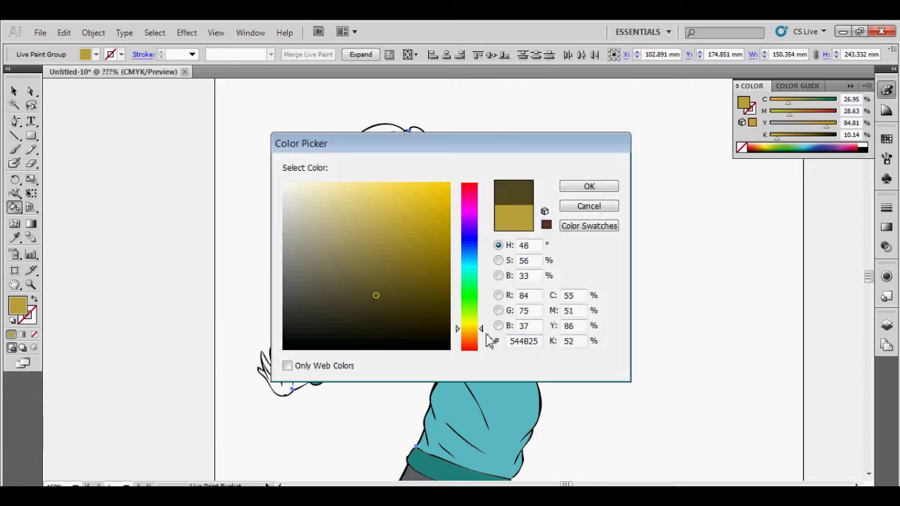
pyautogui.click(482, 336)
pyautogui.moveTo(482, 336); pyautogui.dragTo(482, 339)
pyautogui.click(405, 222)
pyautogui.click(388, 283)
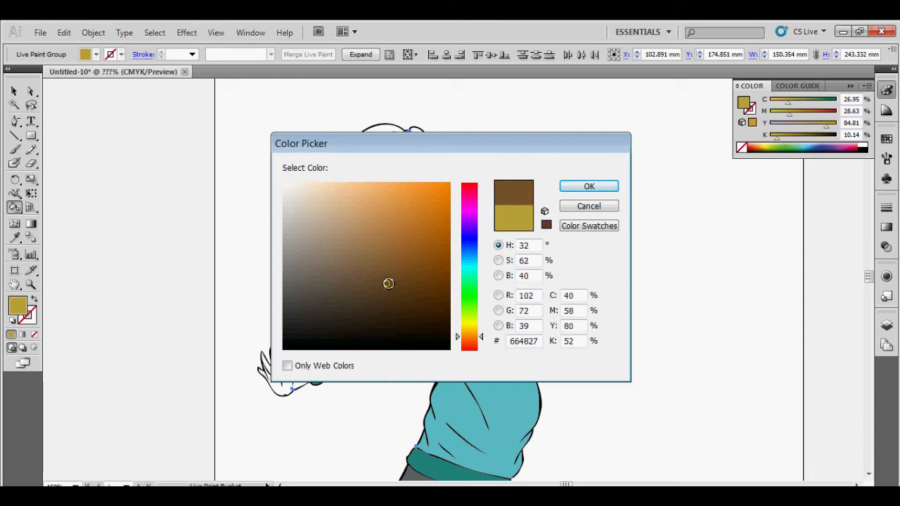
pyautogui.click(584, 188)
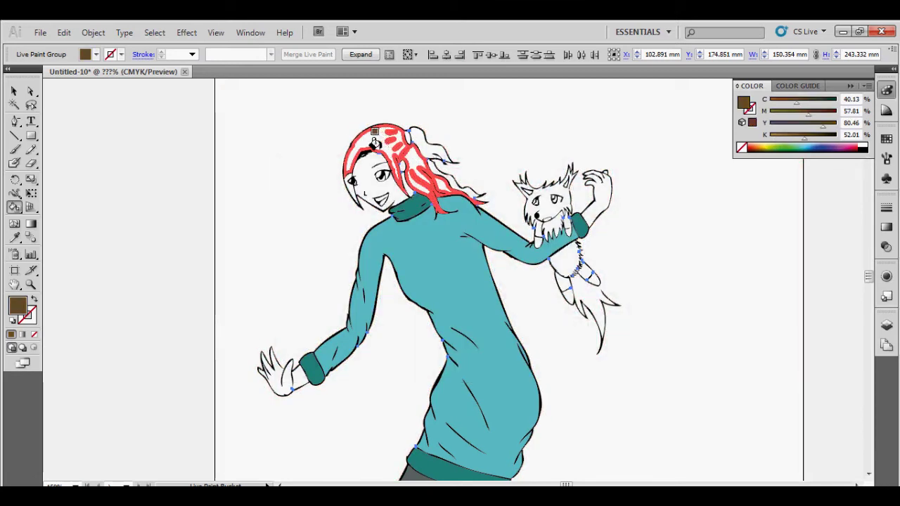
# Fill the main hair, the ponytail strands and the last white strand brown
pyautogui.click(360, 147)
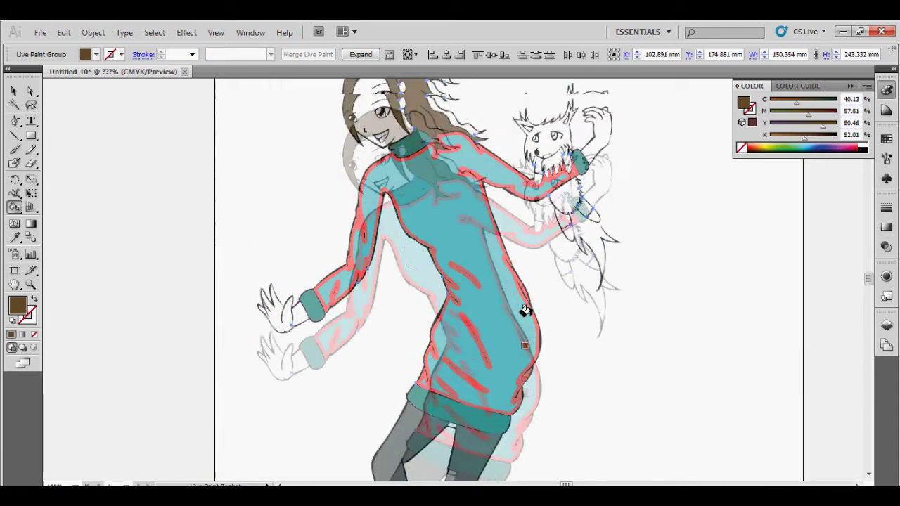
pyautogui.click(430, 149)
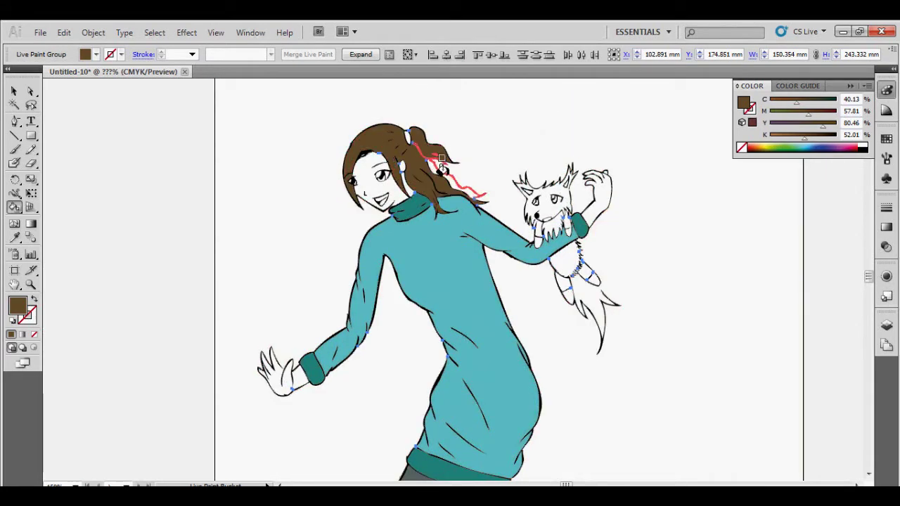
pyautogui.click(443, 170)
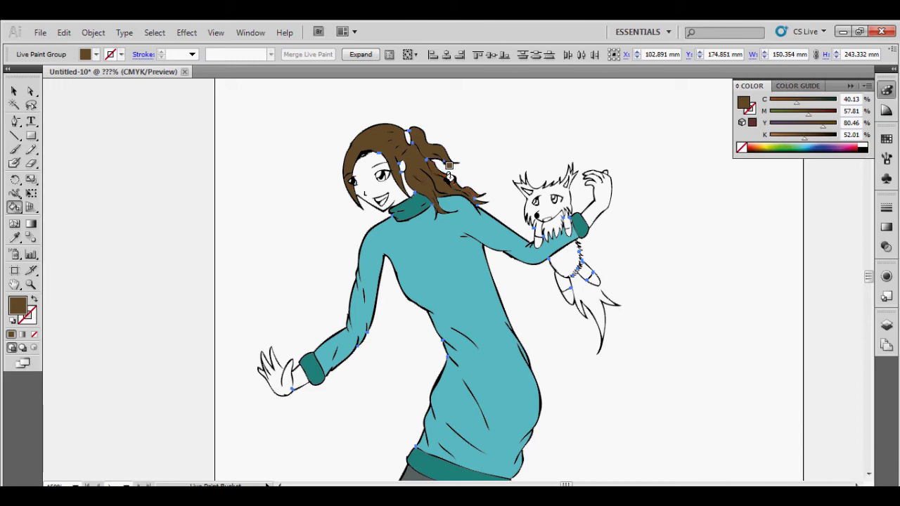
pyautogui.scroll(-1, 616, 270)
pyautogui.scroll(-3, 675, 295)
pyautogui.scroll(-5, 661, 305)
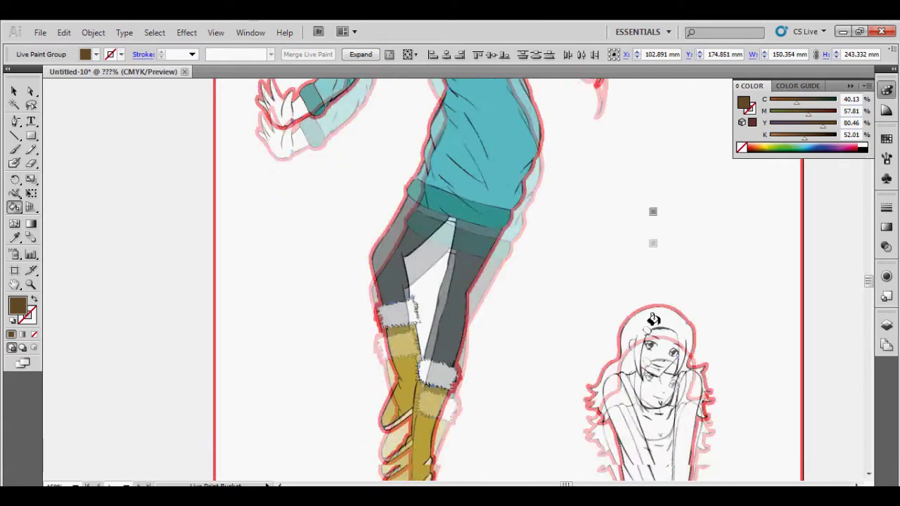
pyautogui.scroll(-3, 652, 309)
pyautogui.scroll(8, 422, 239)
pyautogui.scroll(4, 405, 235)
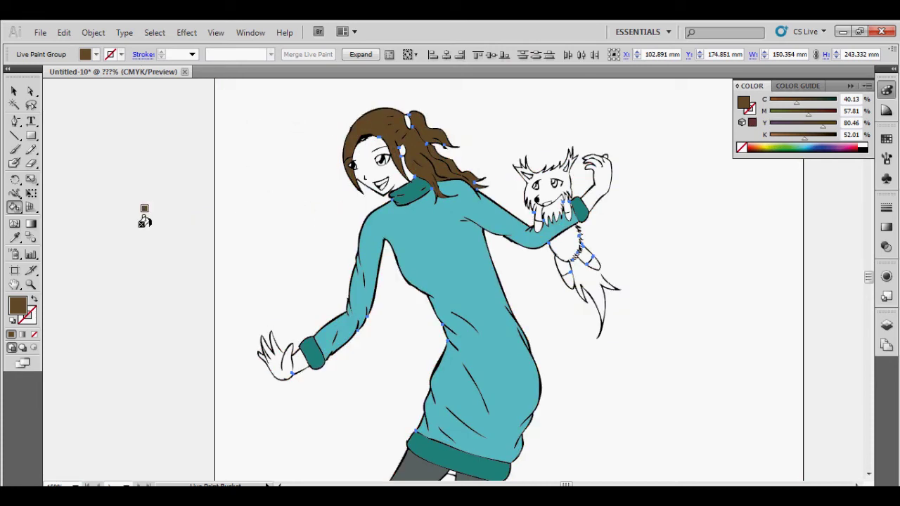
pyautogui.scroll(-3, 144, 220)
pyautogui.scroll(3, 145, 220)
pyautogui.scroll(1, 144, 221)
pyautogui.scroll(2, 145, 220)
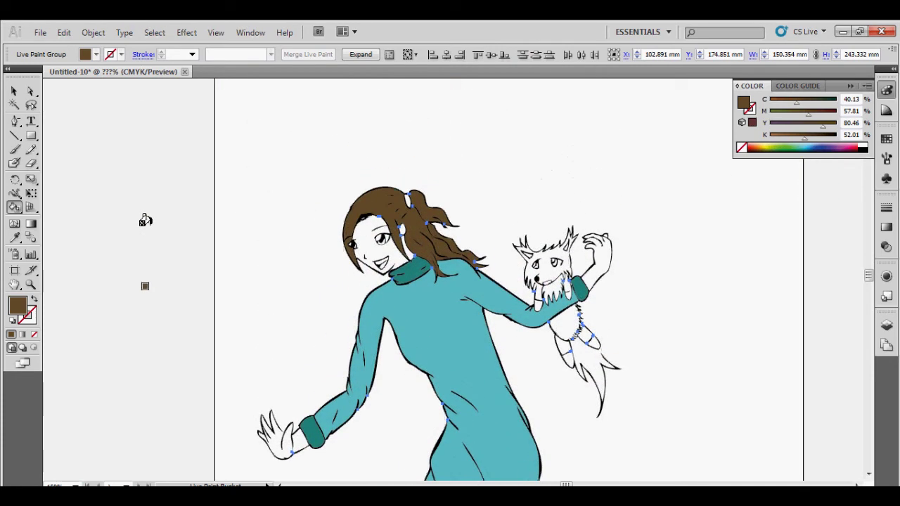
pyautogui.scroll(1, 159, 216)
pyautogui.scroll(-3, 160, 217)
pyautogui.scroll(-2, 160, 217)
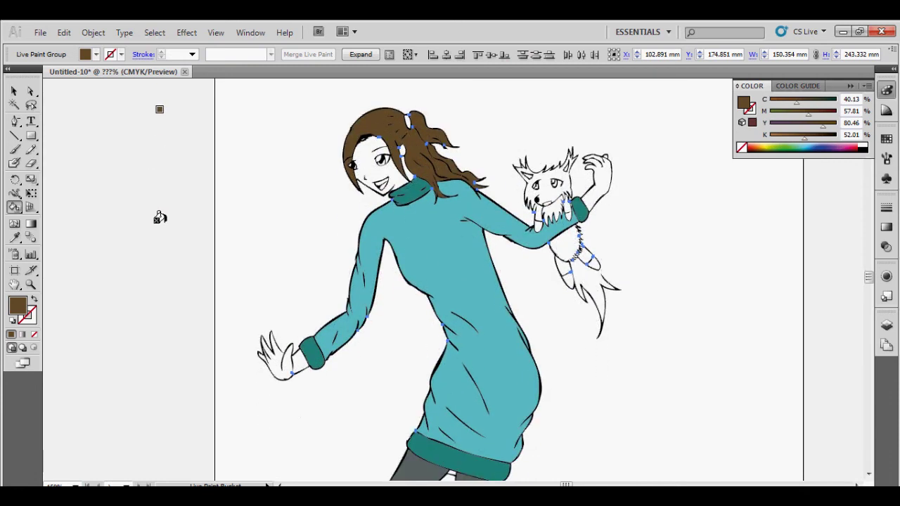
pyautogui.scroll(-3, 160, 217)
pyautogui.scroll(2, 159, 217)
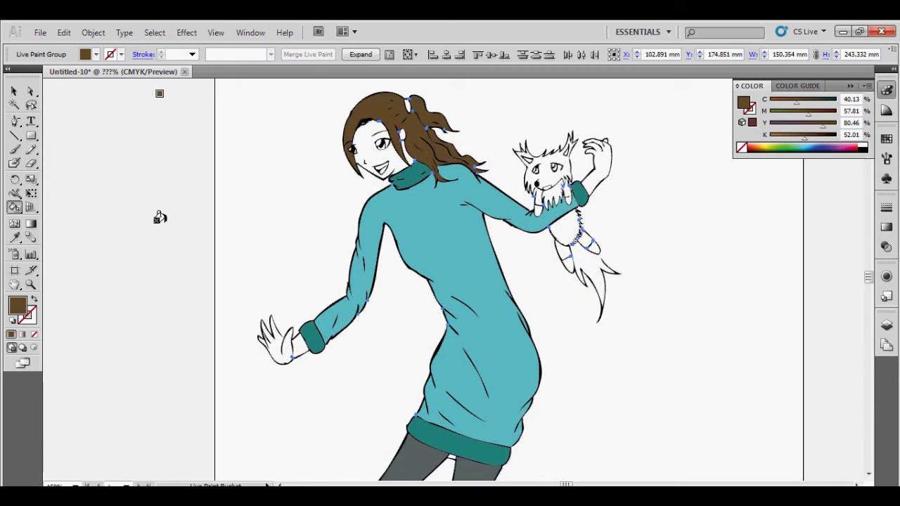